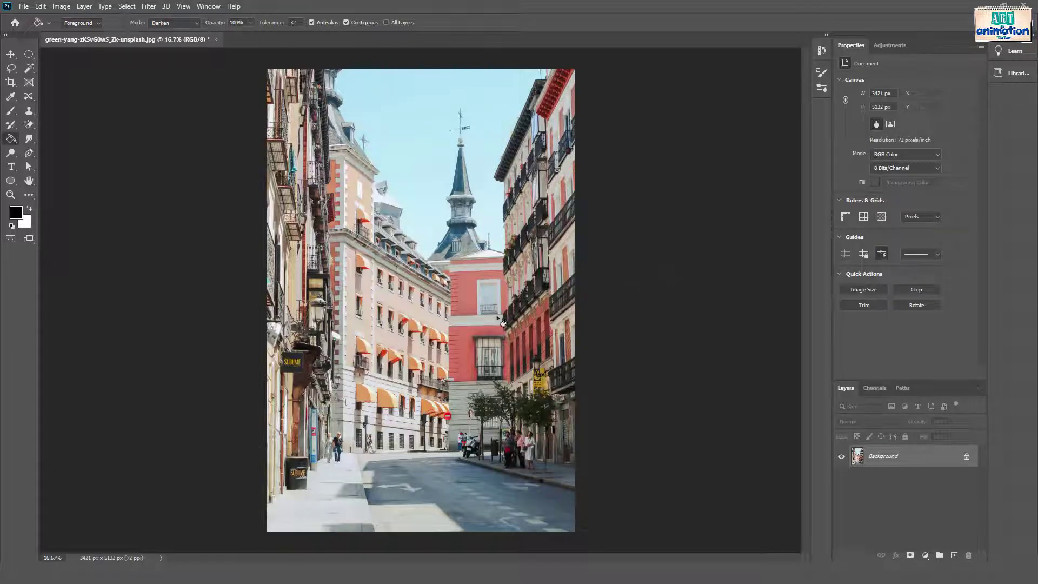
Convert the street photo's locked Background into an editable Layer 0
click(11, 55)
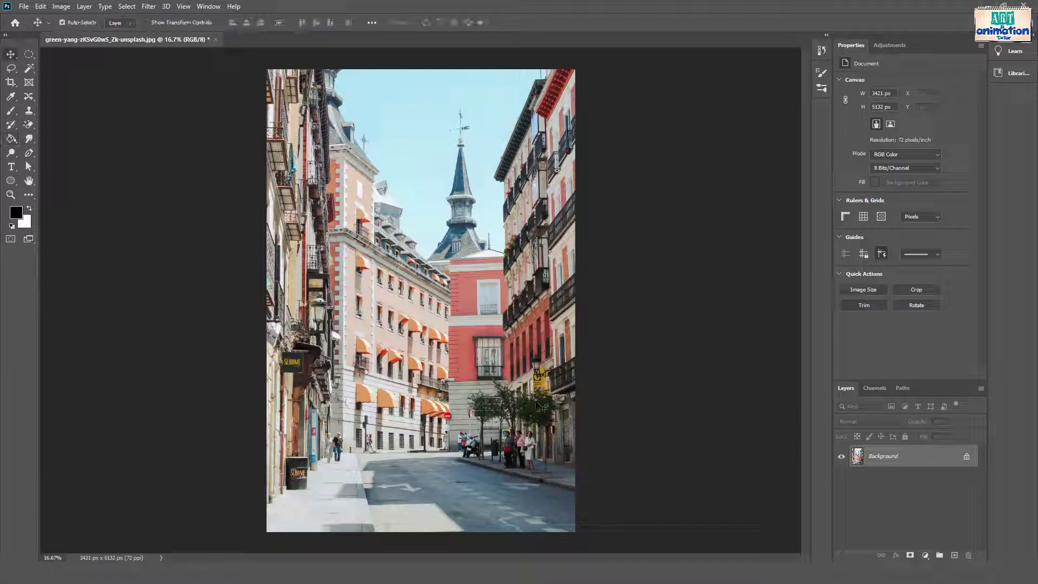
double_click(857, 459)
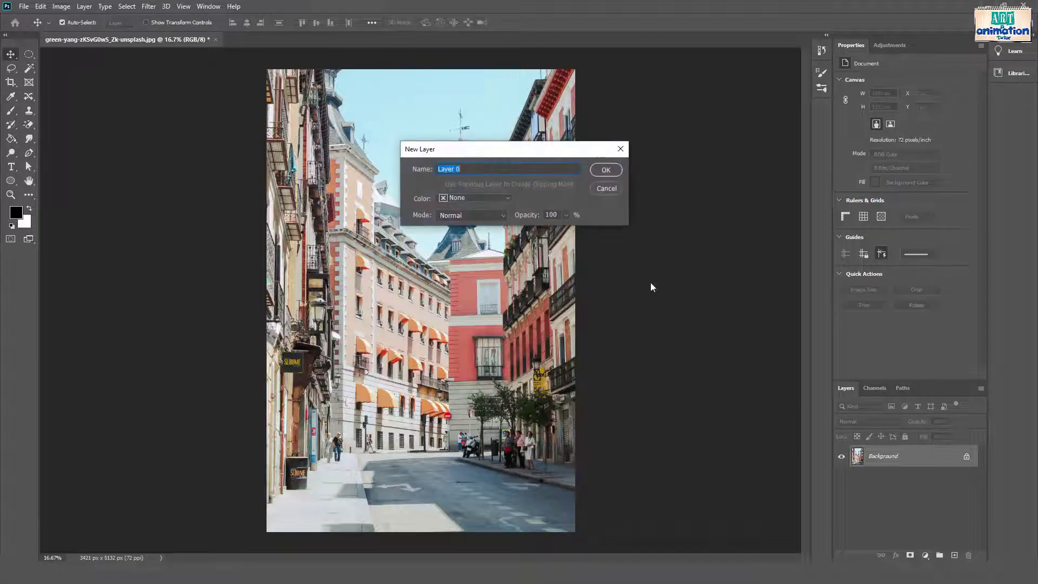
click(607, 171)
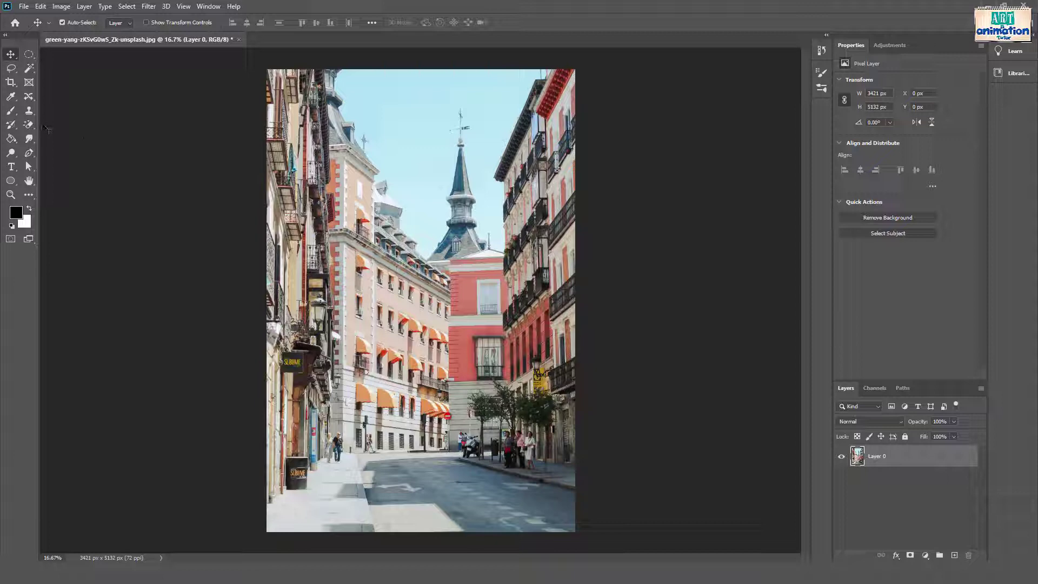
Delete the pale blue sky with the Magic Wand and add an empty Layer 1 above
key(w)
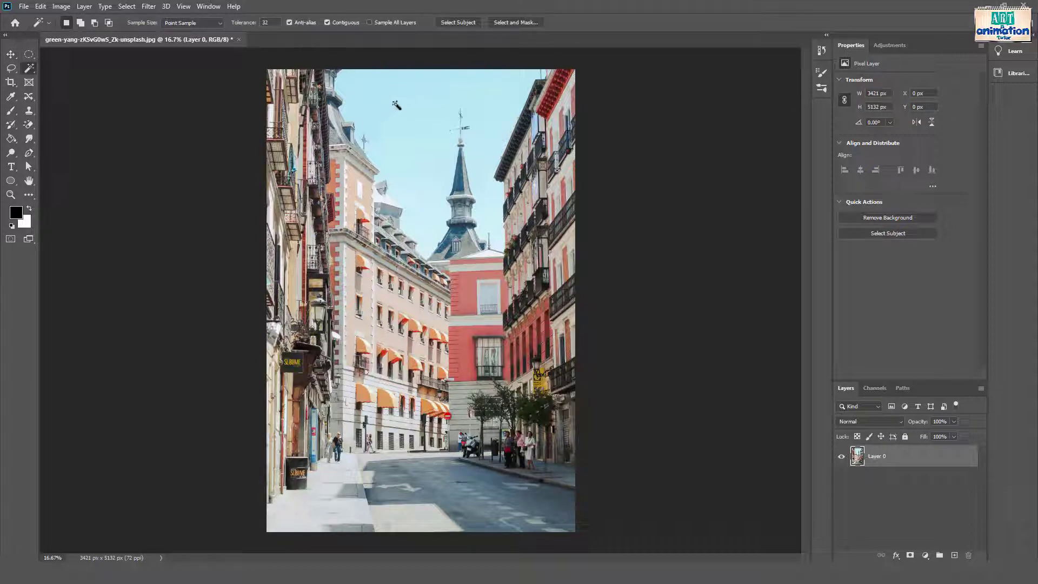
click(396, 104)
key(Delete)
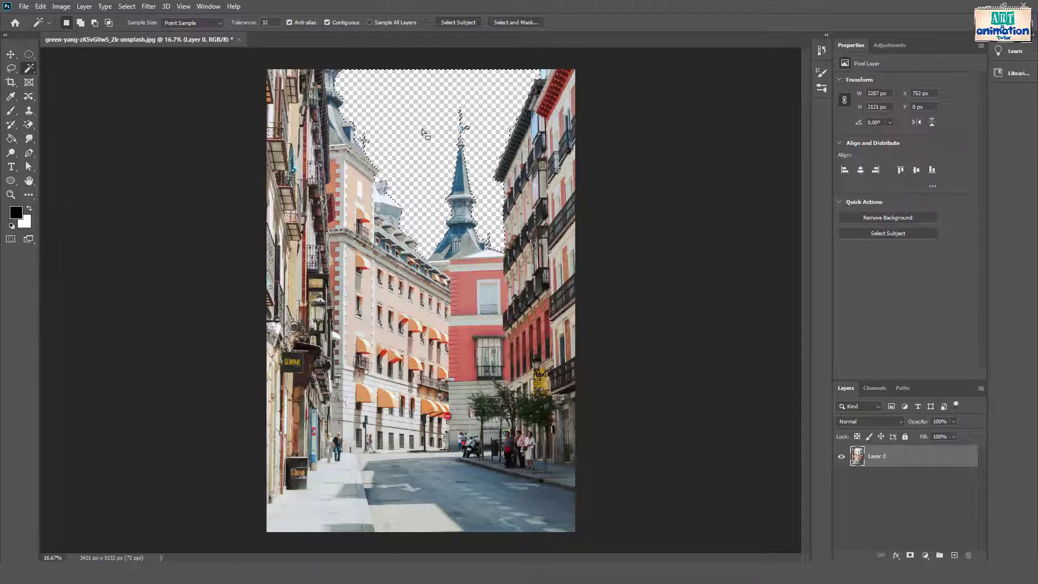
click(954, 556)
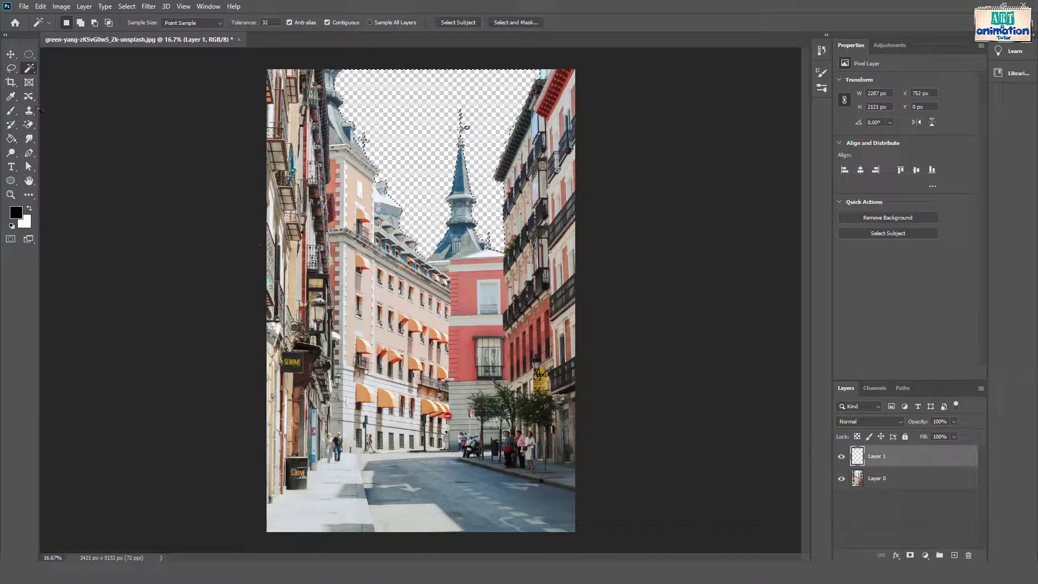
Drag the dark blue gradient preset twice over the sky in Multiply, then deselect
click(12, 138)
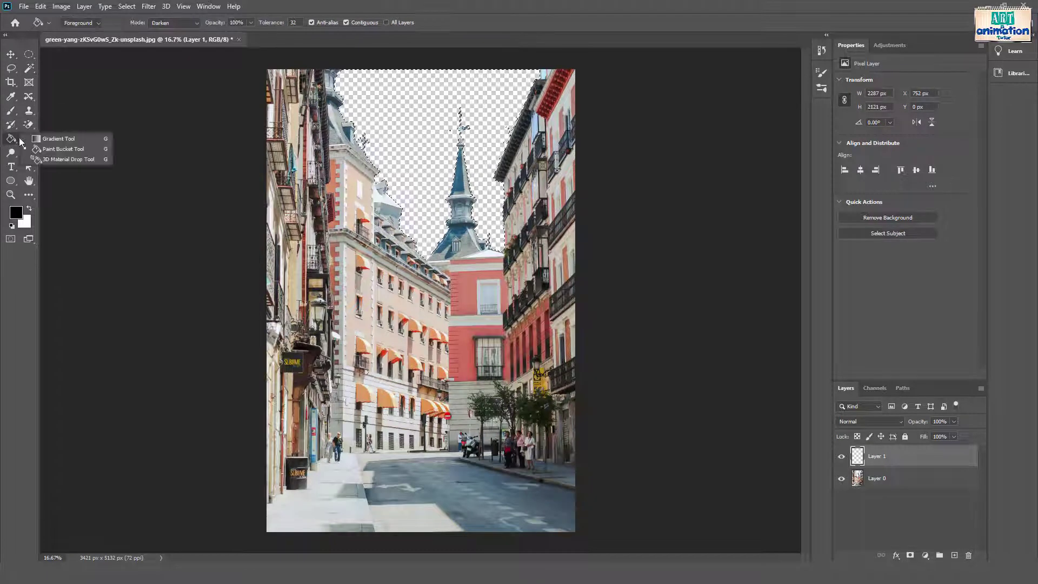
click(59, 139)
click(100, 23)
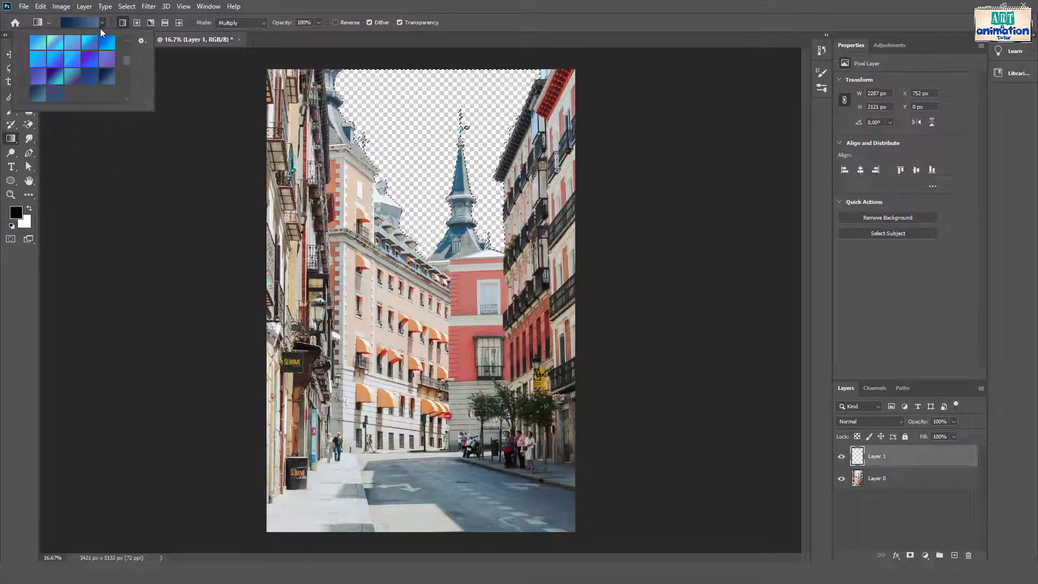
click(107, 76)
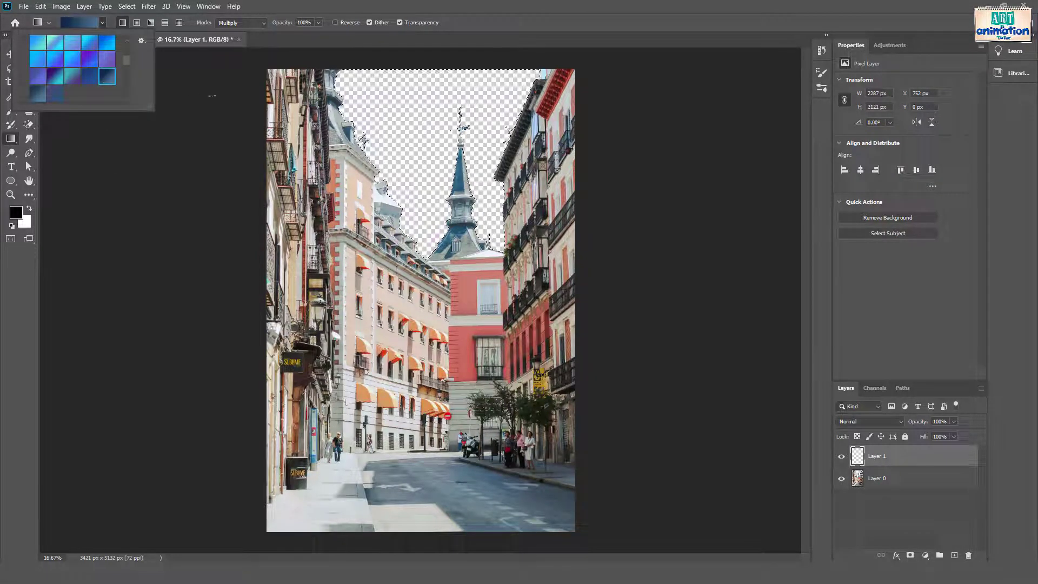
click(387, 82)
drag(386, 78, 386, 136)
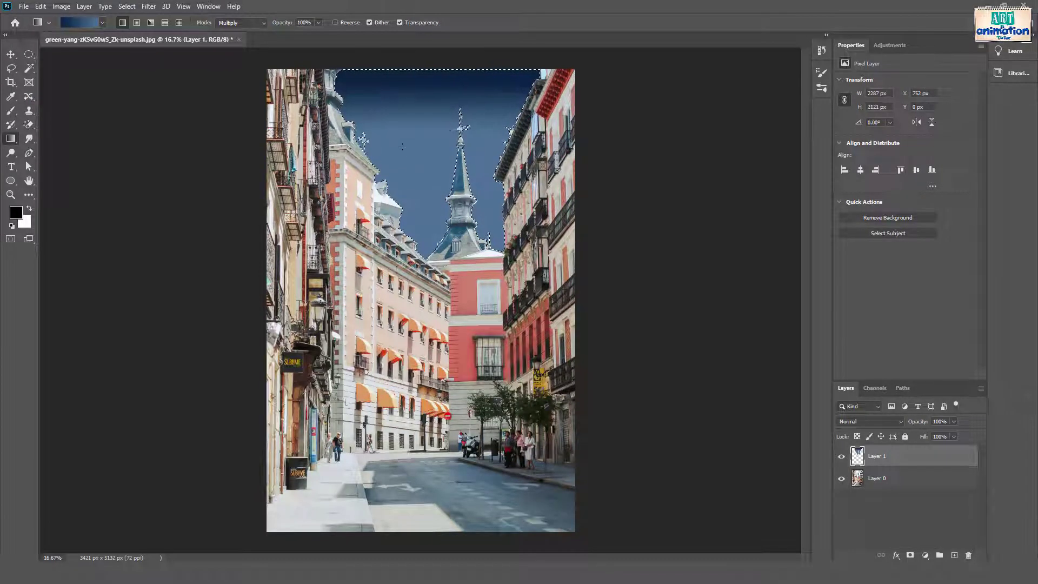
drag(402, 81, 403, 146)
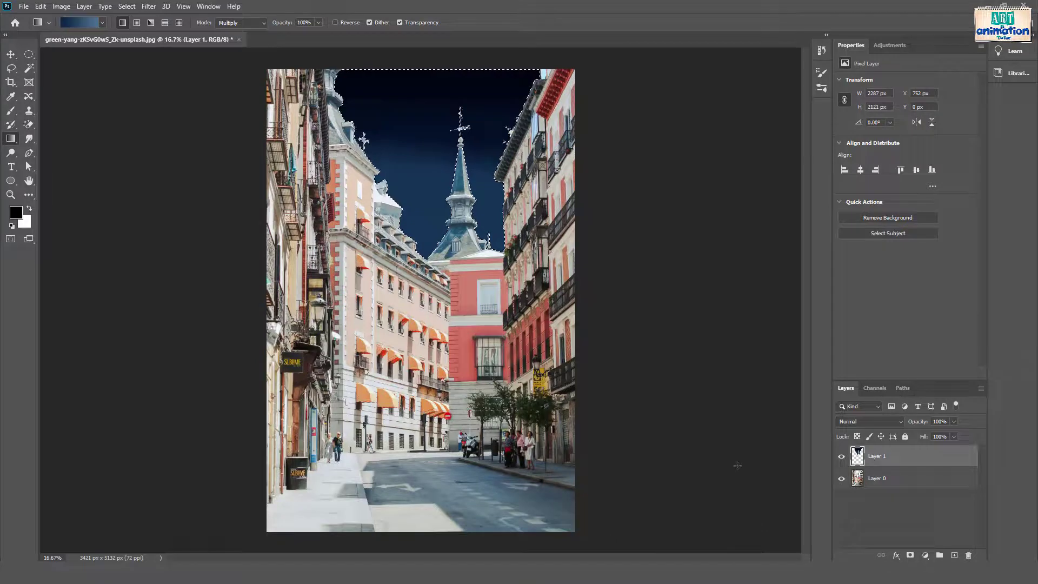
key(ctrl+d)
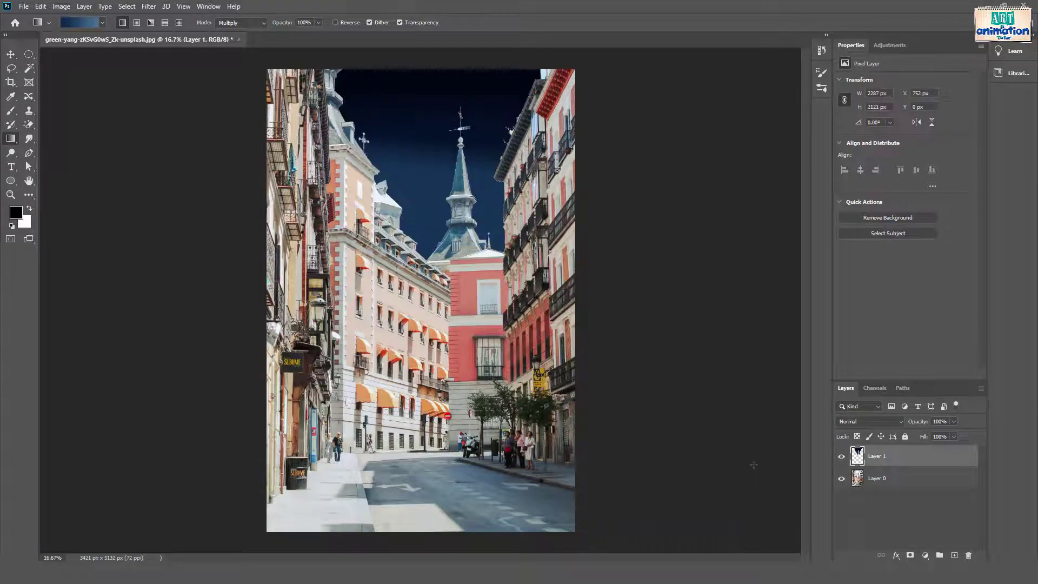
Add a Color Lookup adjustment using Moonlight.3DL and show its mask settings
click(926, 554)
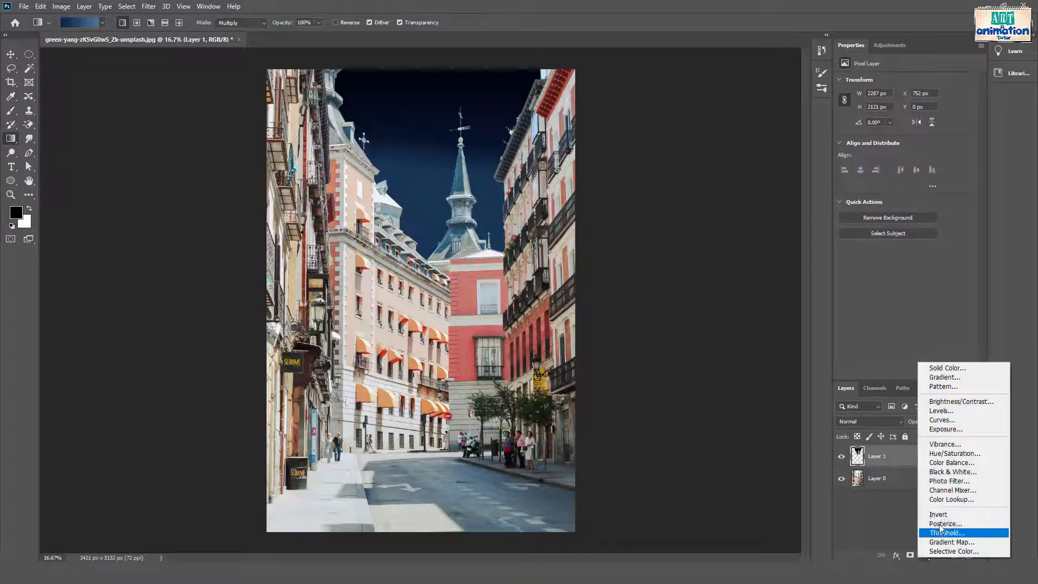
click(936, 500)
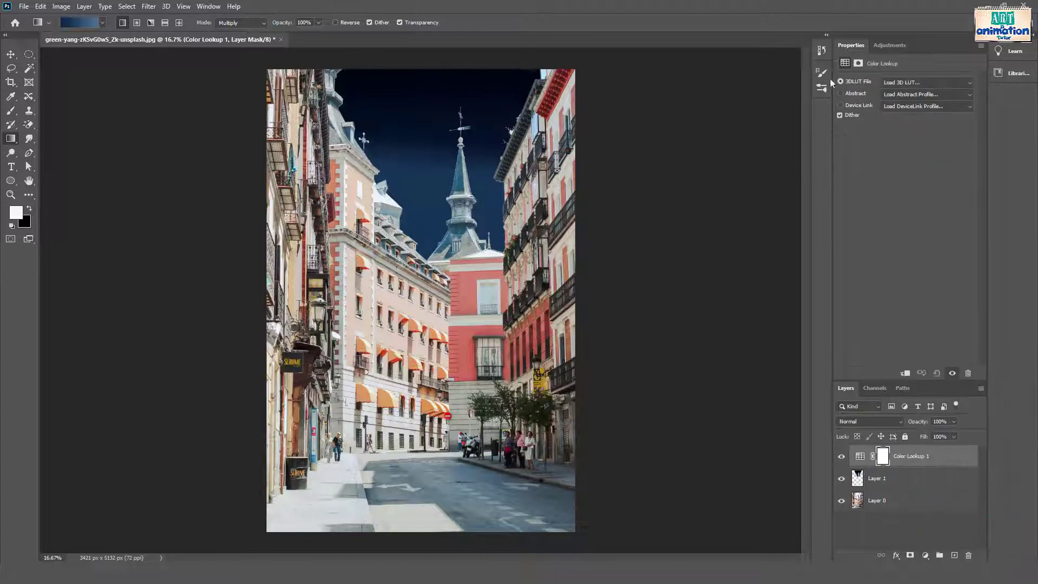
click(965, 84)
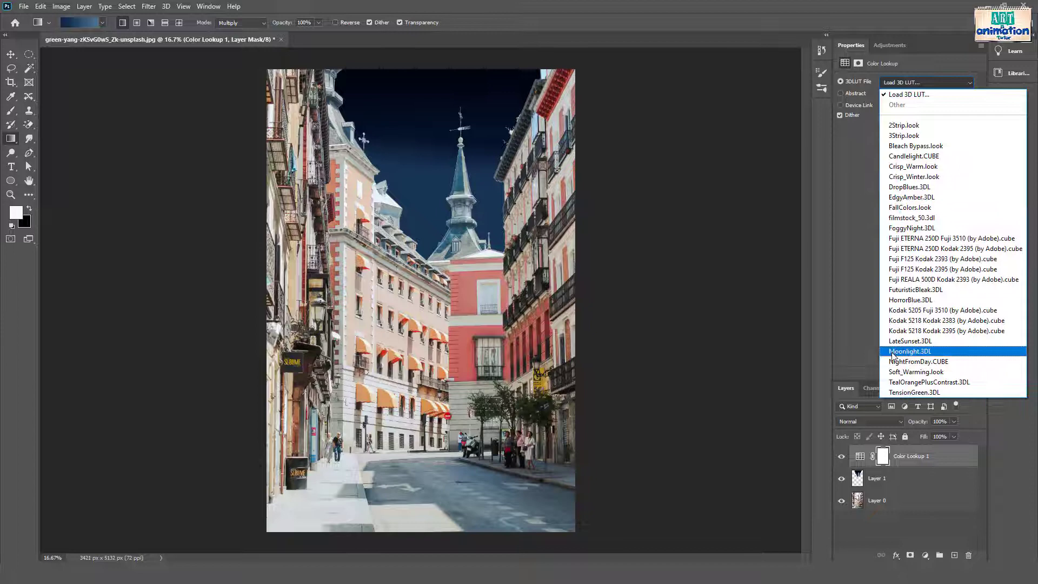
click(894, 351)
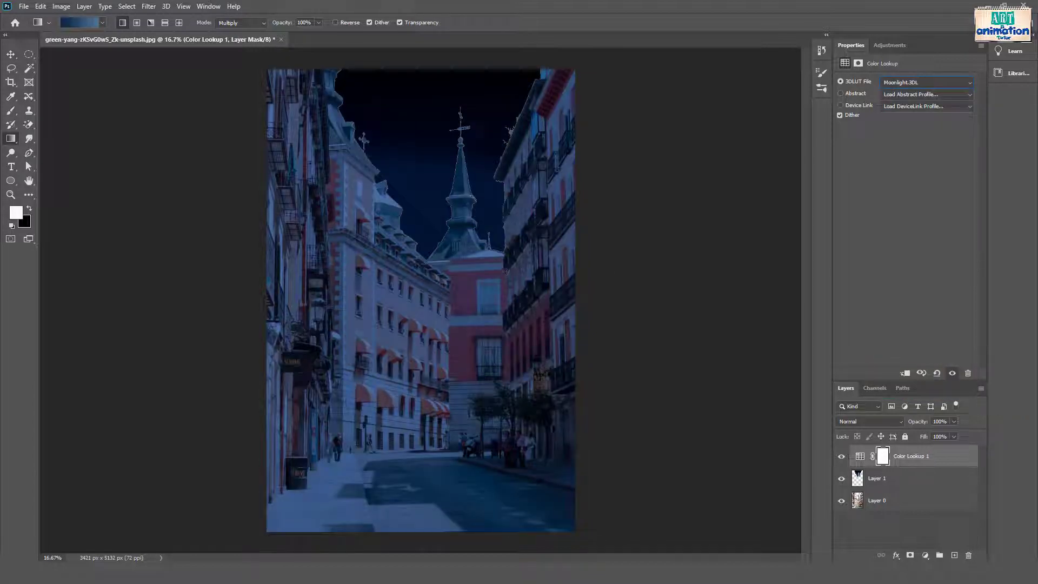
click(883, 456)
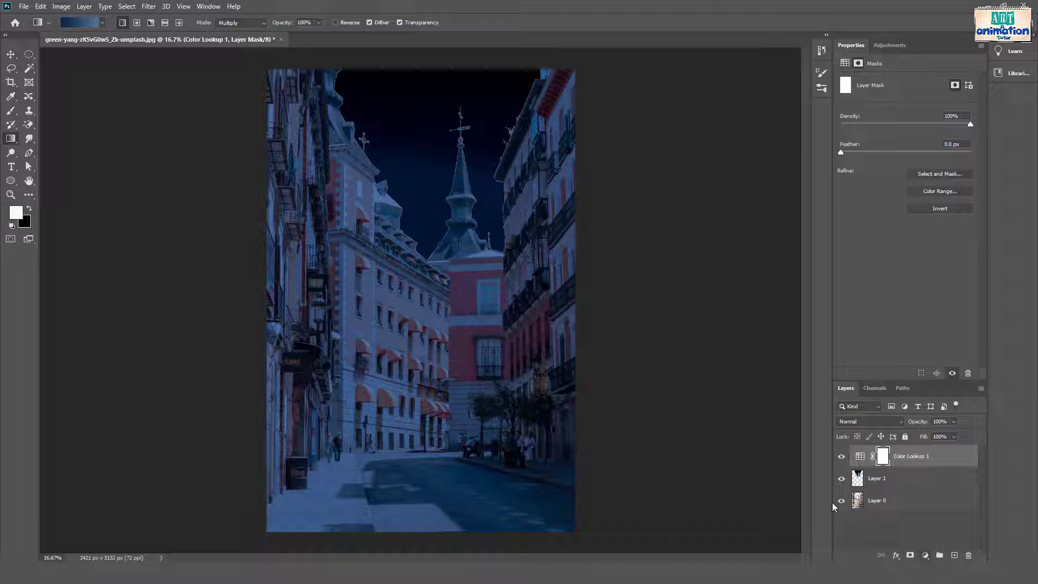
Add a Curves adjustment, moving the black point in and the white point left
click(925, 555)
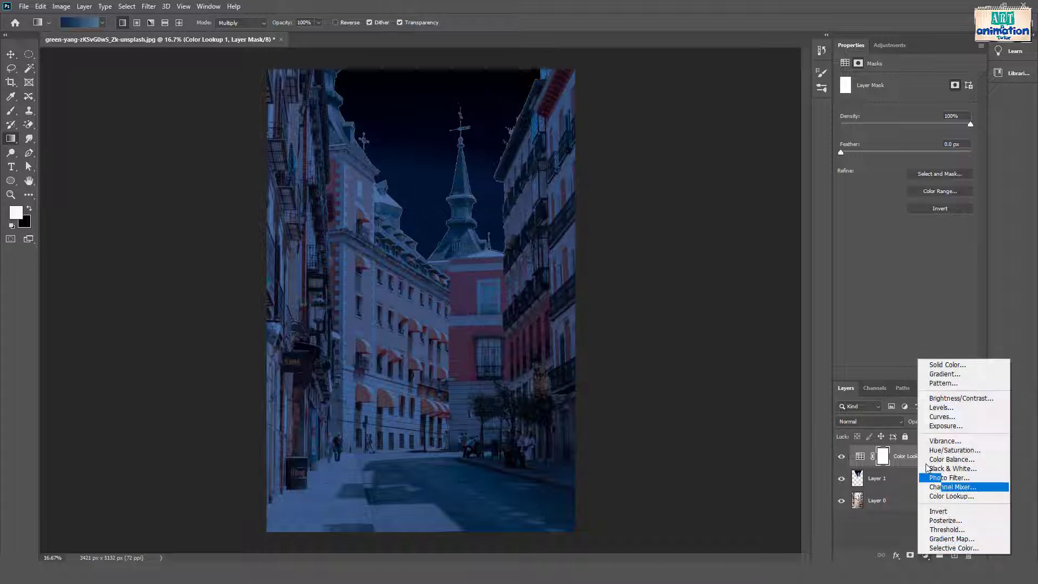
click(933, 423)
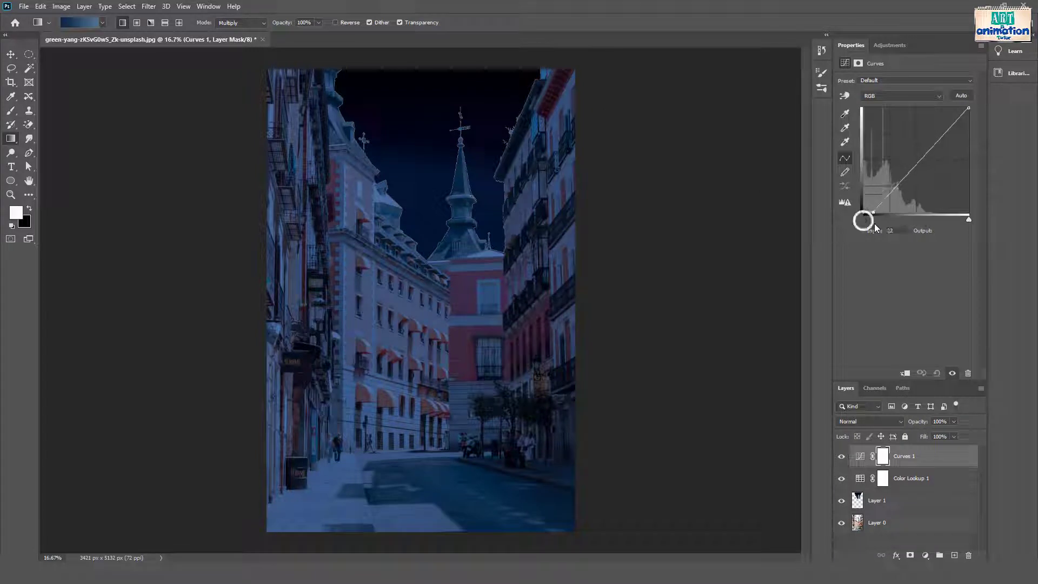
drag(863, 218, 869, 222)
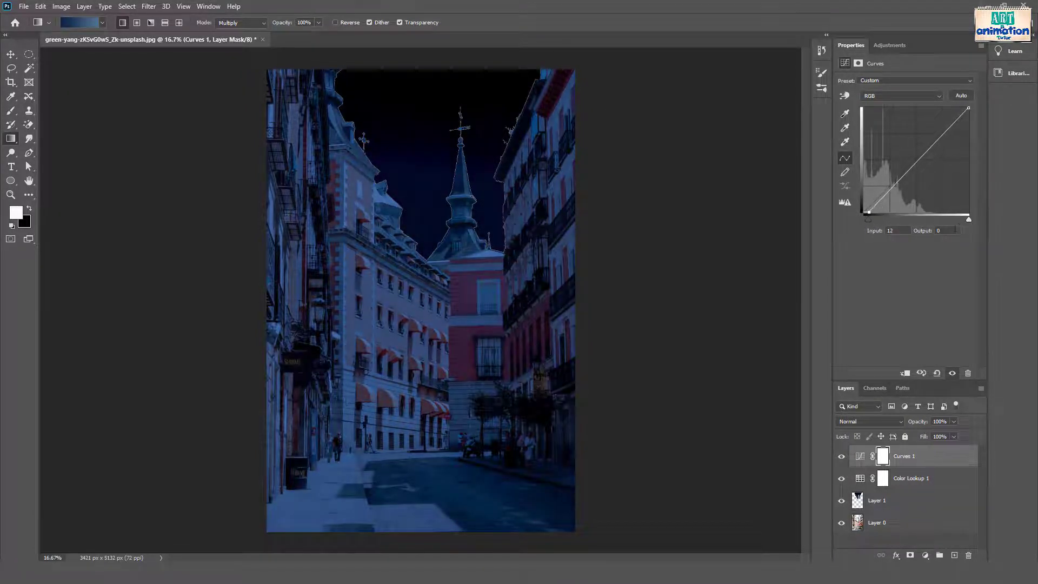
drag(968, 218, 948, 217)
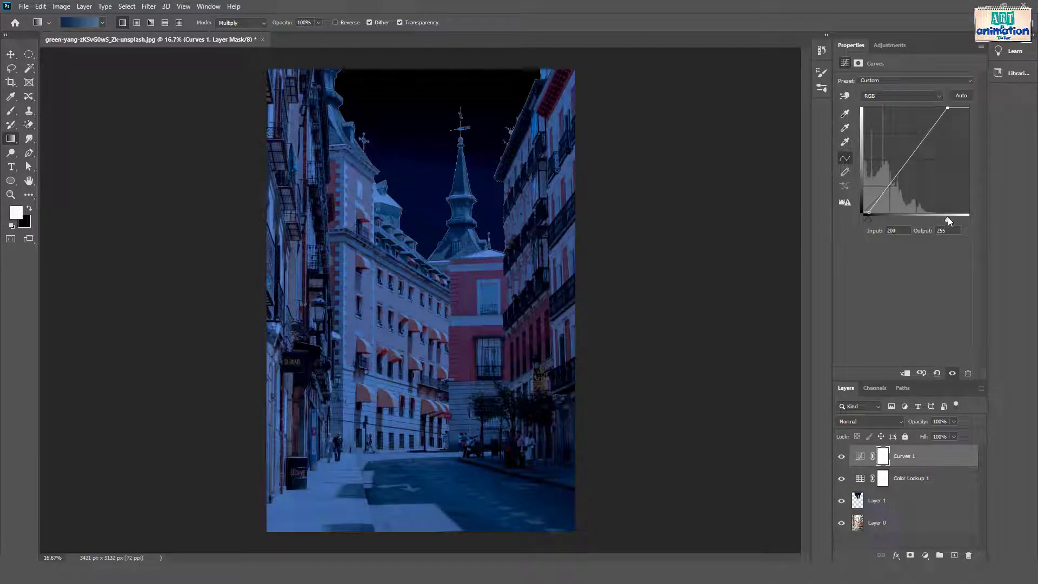
drag(868, 220, 872, 220)
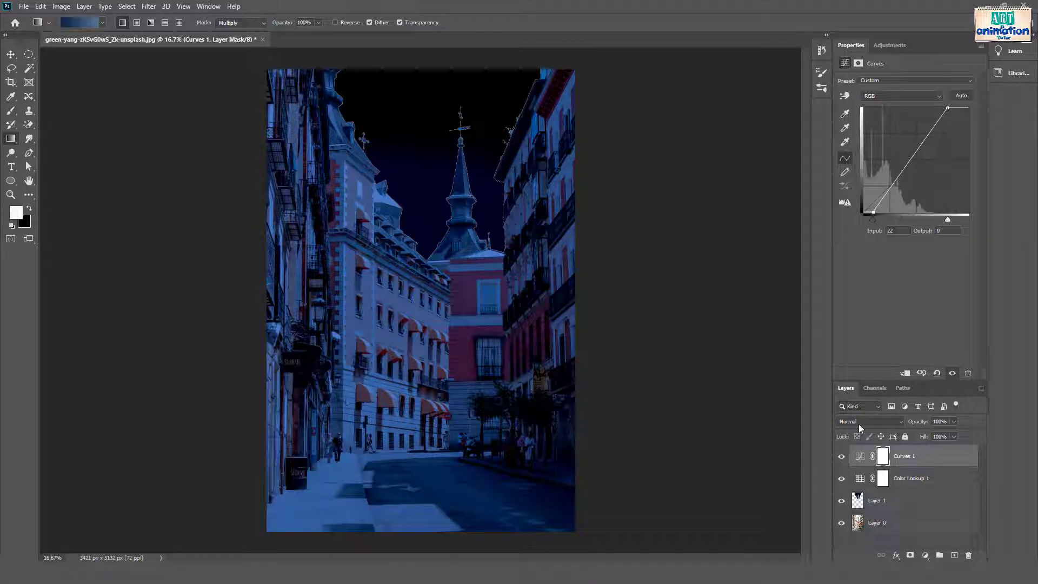
Invert the Curves mask and brush the darkening back onto the street and buildings
click(883, 457)
key(ctrl+i)
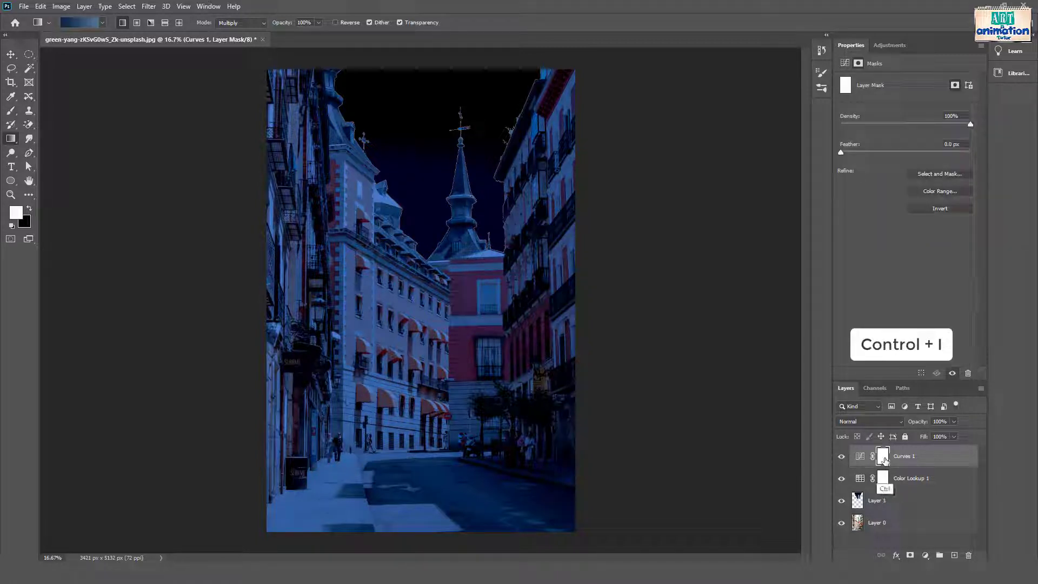
key(ctrl+i)
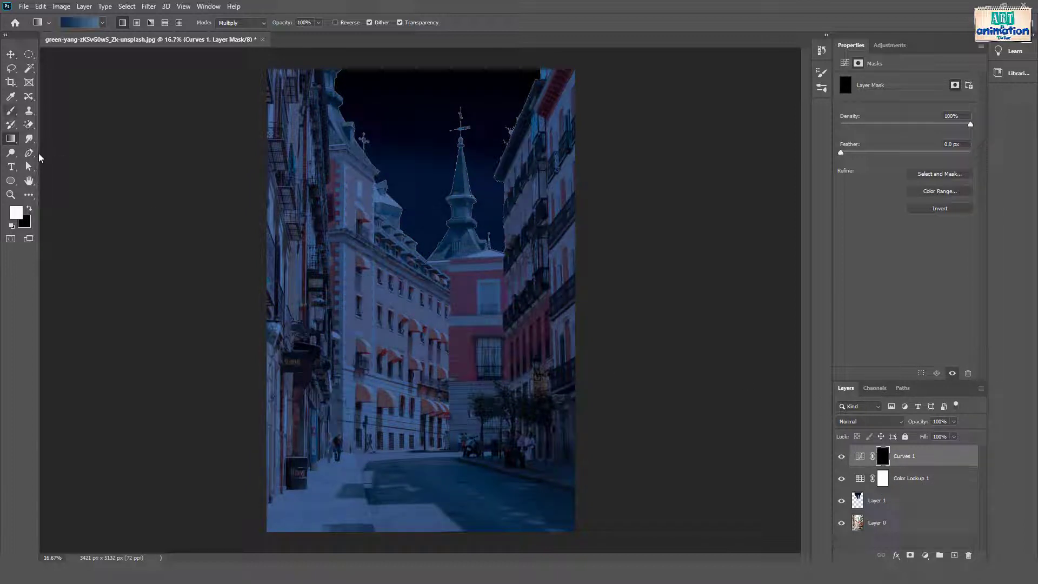
key(b)
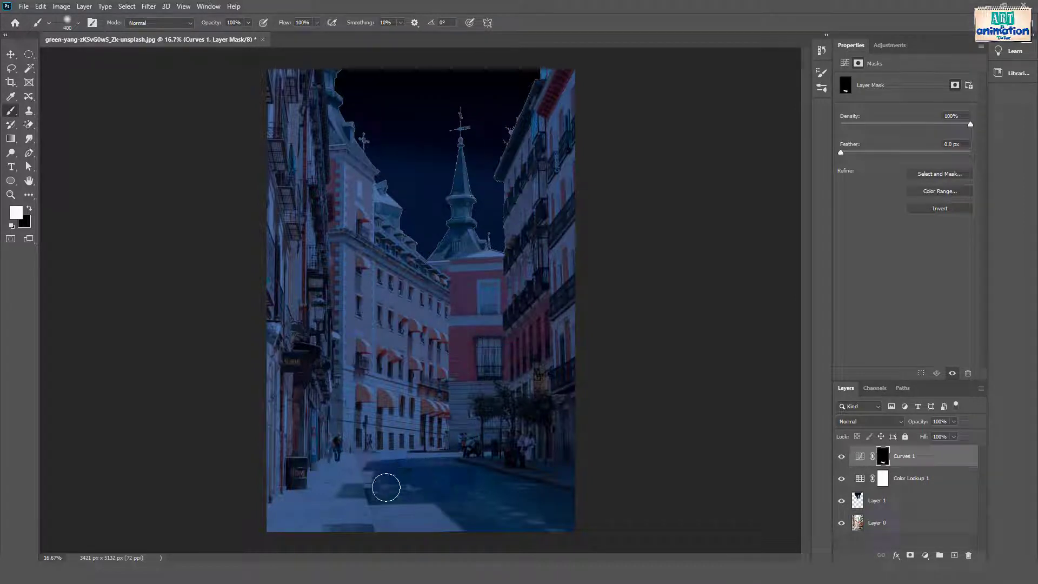
drag(386, 487, 438, 487)
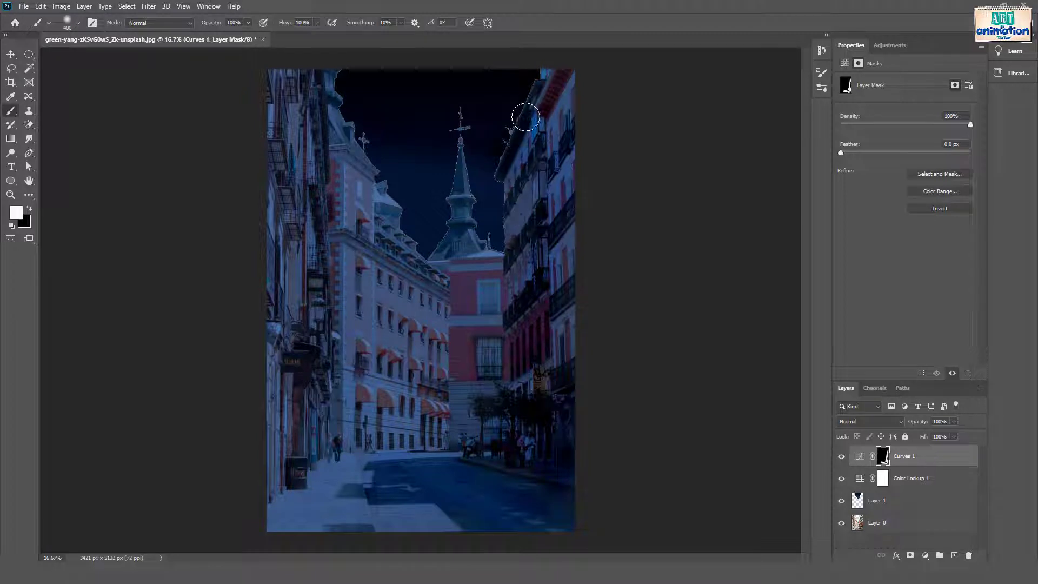
drag(502, 179, 487, 260)
drag(481, 342, 491, 405)
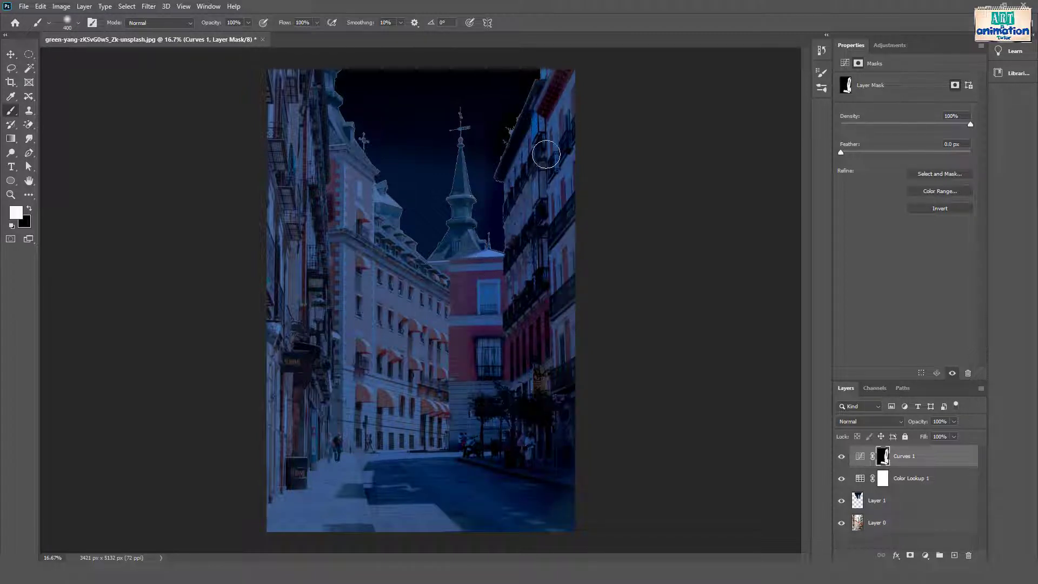
key(x)
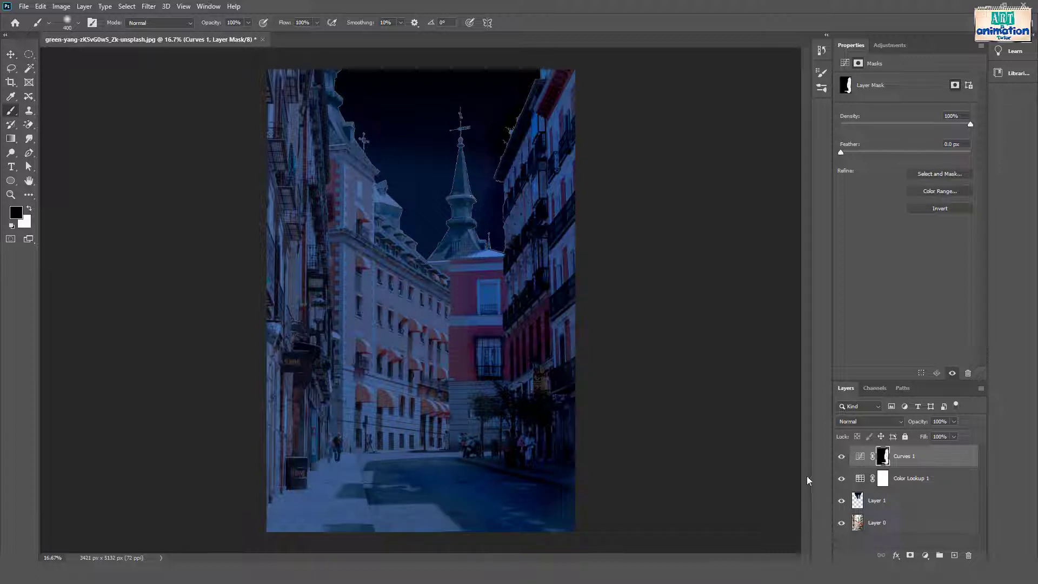
Open the second street photo of the person by the yellow kiosk
click(24, 6)
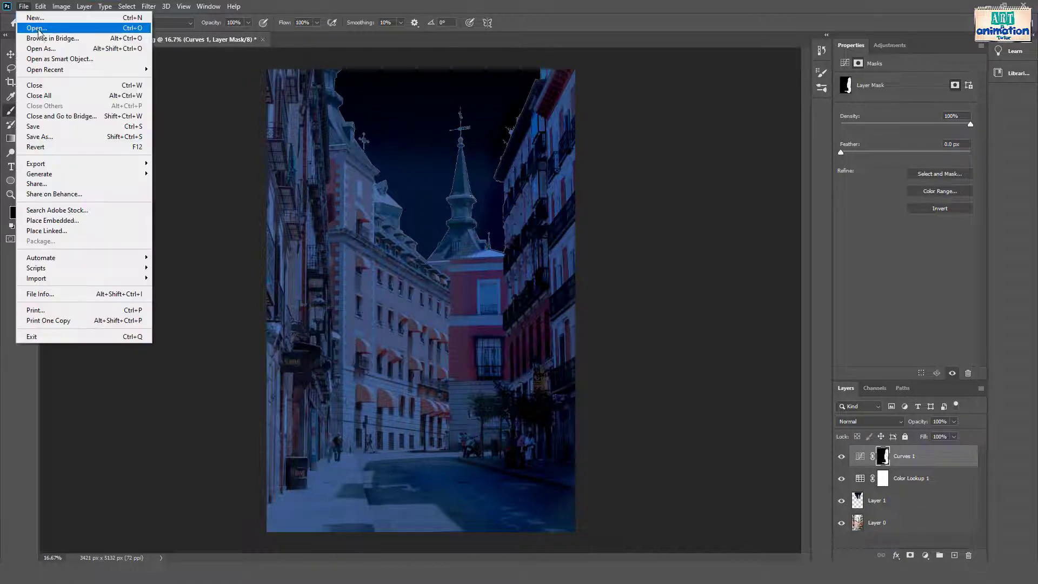
click(36, 27)
click(257, 171)
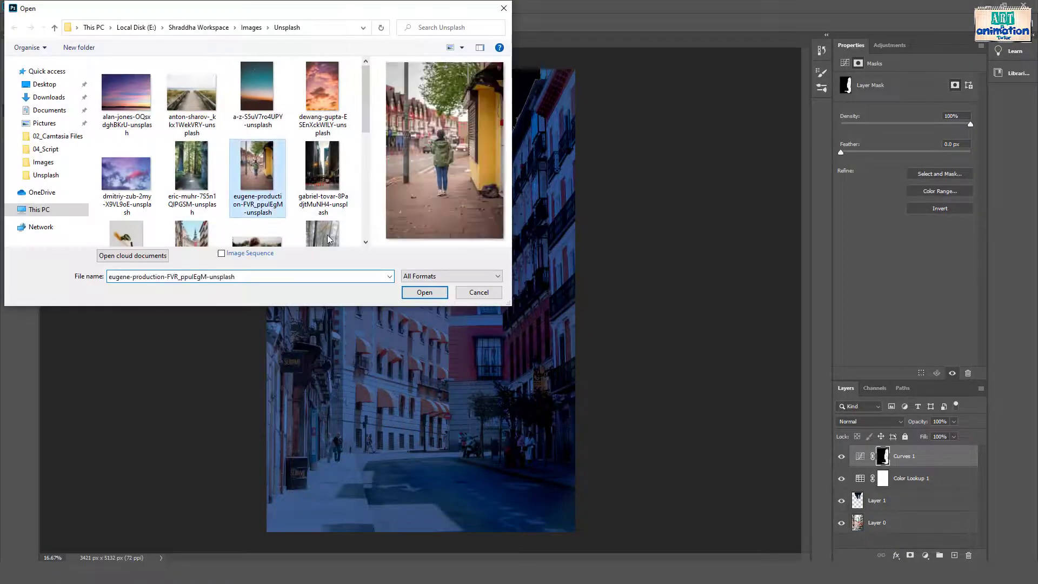
click(424, 292)
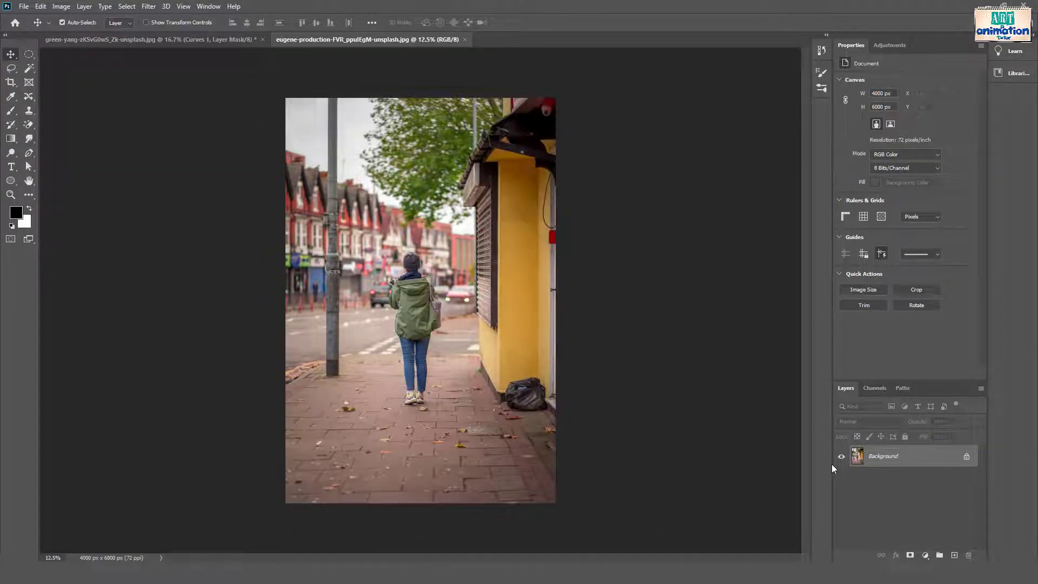
Add a Color Lookup adjustment set to LateSunset.3DL on the sidewalk photo
click(925, 554)
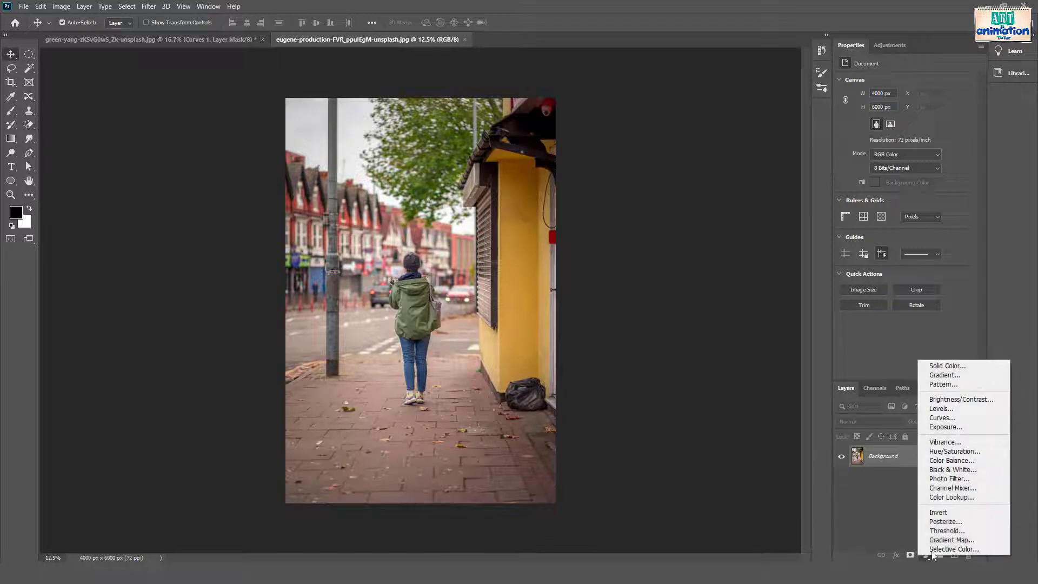
click(951, 498)
click(926, 82)
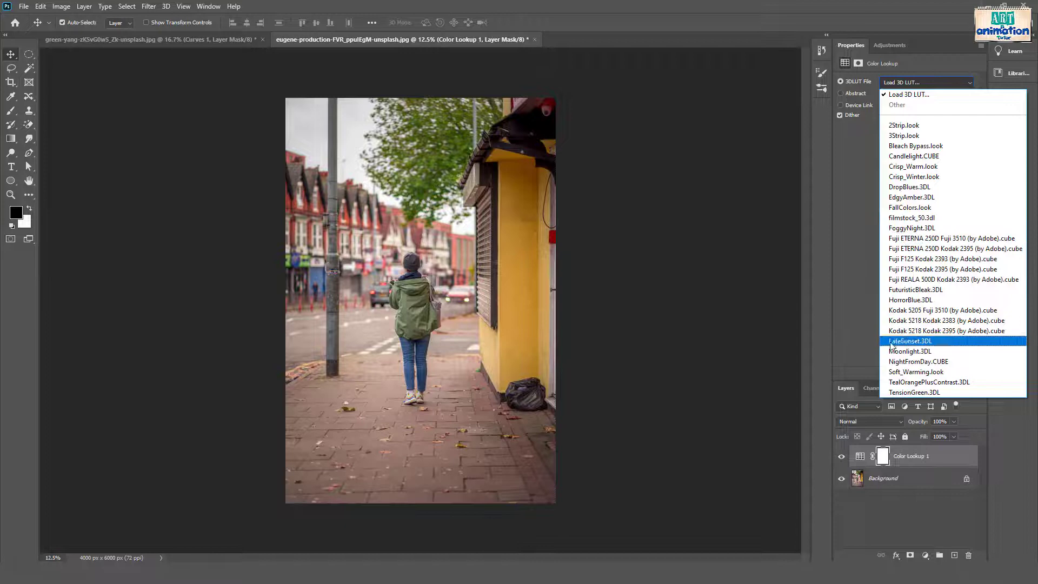
click(908, 341)
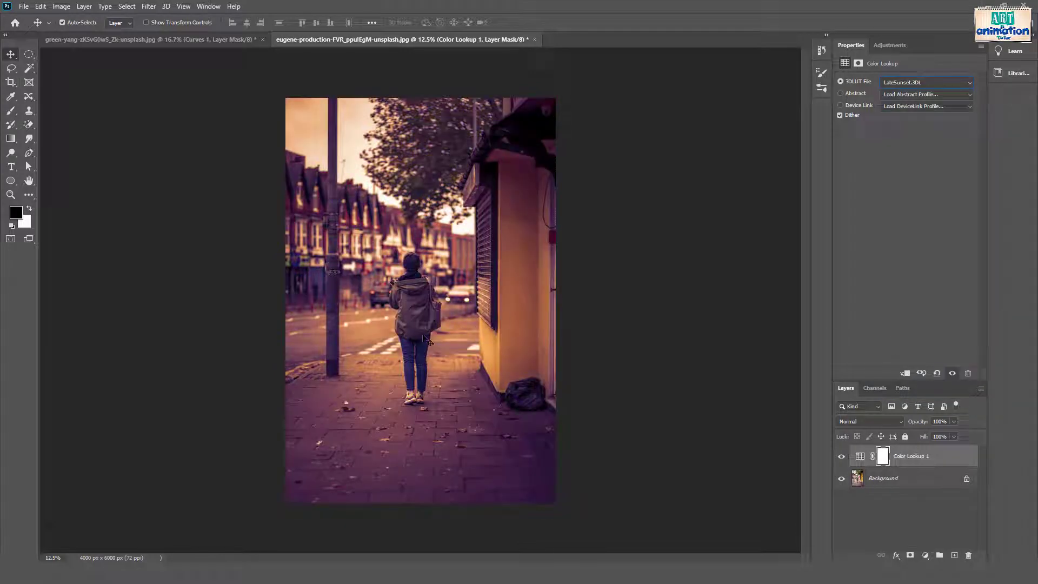
click(931, 556)
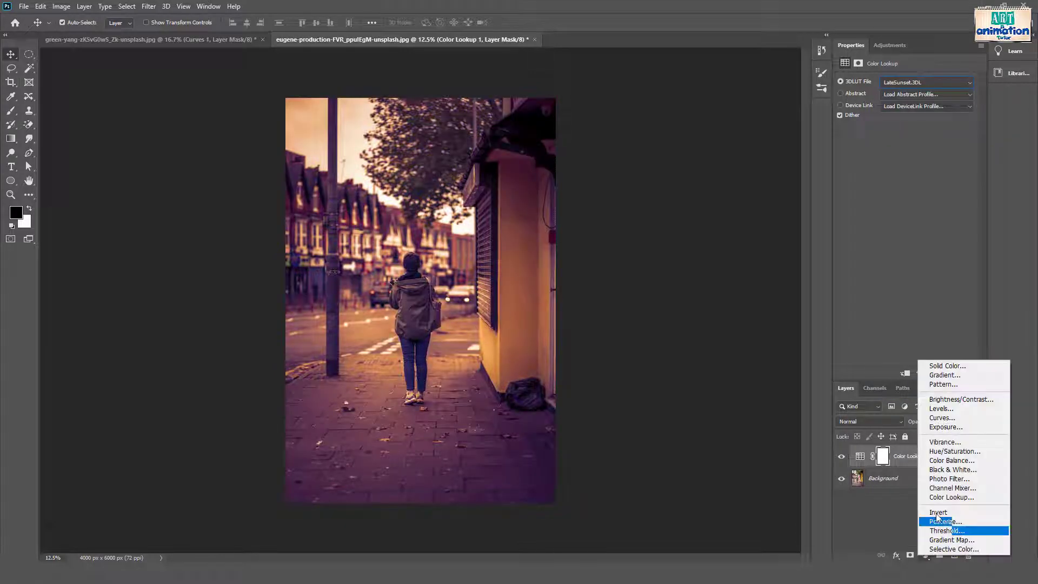
Add a Curves adjustment with the white point dragged left to brighten highlights
click(934, 423)
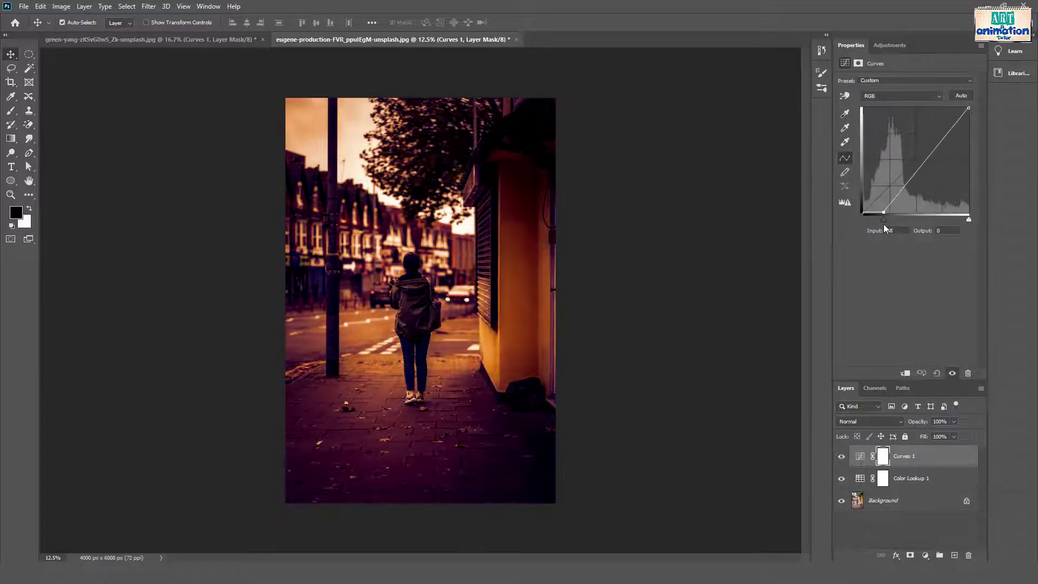
mouse_move(969, 219)
mouse_down()
mouse_move(925, 219)
mouse_move(935, 219)
mouse_up()
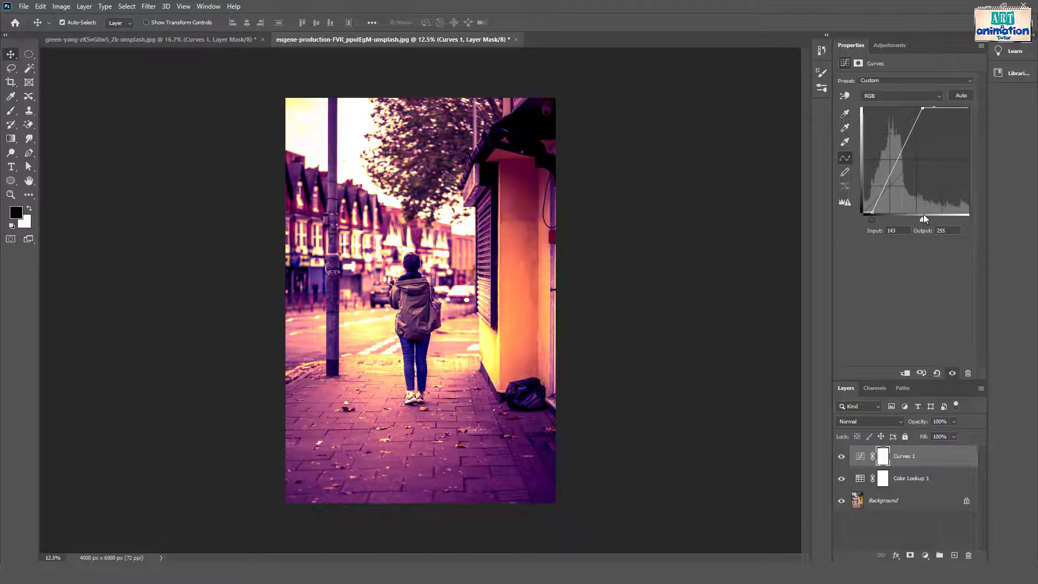
click(905, 46)
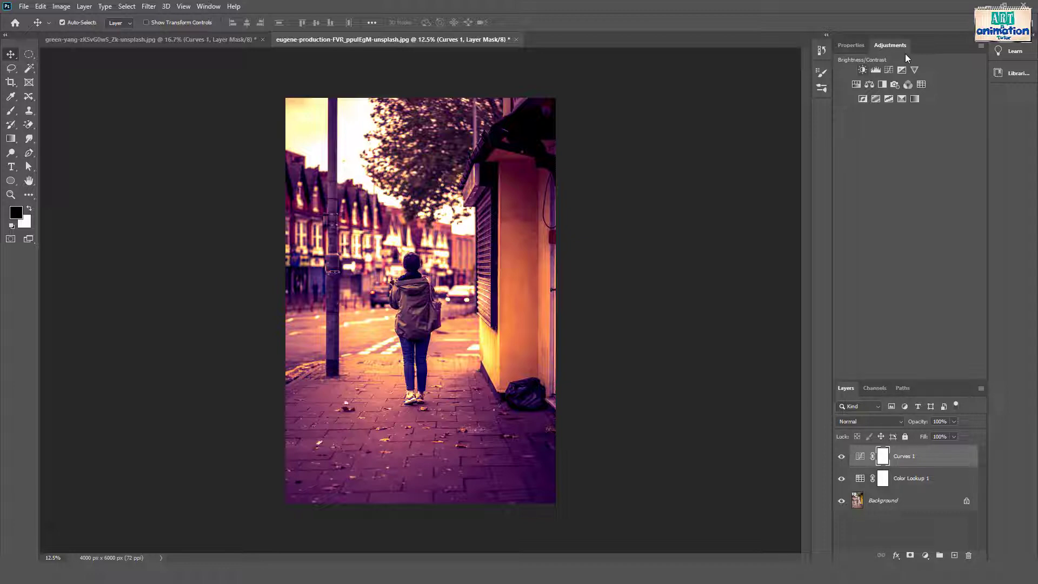
Raise the Brightness/Contrast contrast to 48, with brightness at 35
mouse_move(906, 132)
mouse_down()
mouse_move(937, 132)
mouse_move(914, 111)
mouse_up()
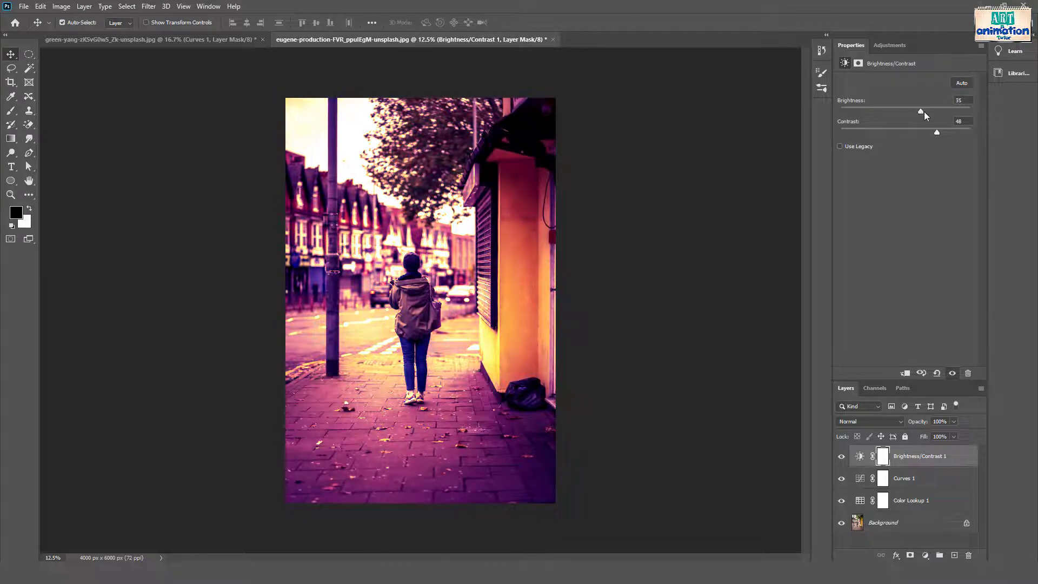
click(890, 46)
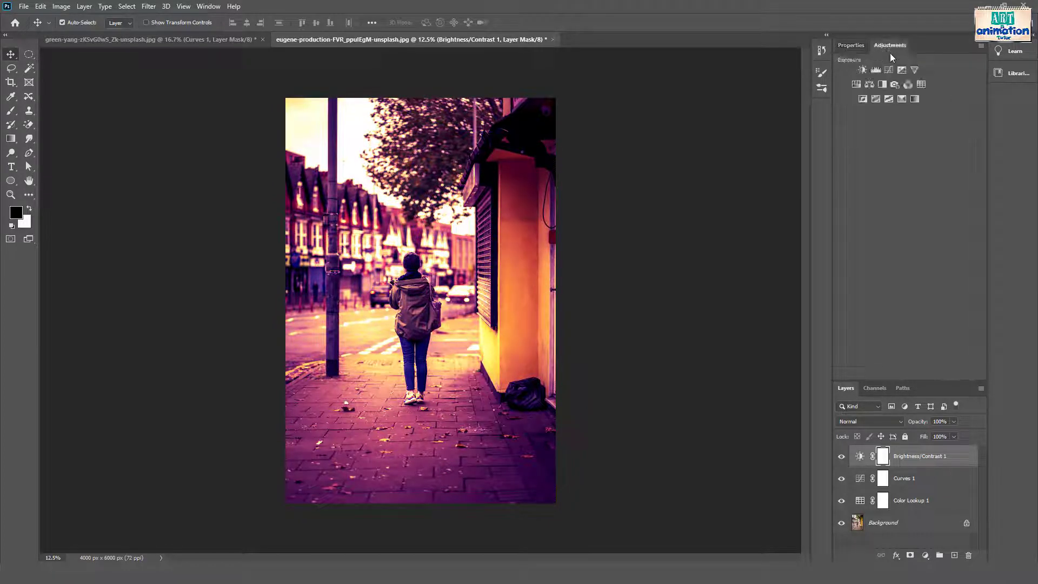
click(847, 60)
Lower the Exposure to -0.83 and dismiss the adjustment list unchanged
mouse_move(905, 106)
mouse_down()
mouse_move(896, 106)
mouse_move(897, 149)
mouse_up()
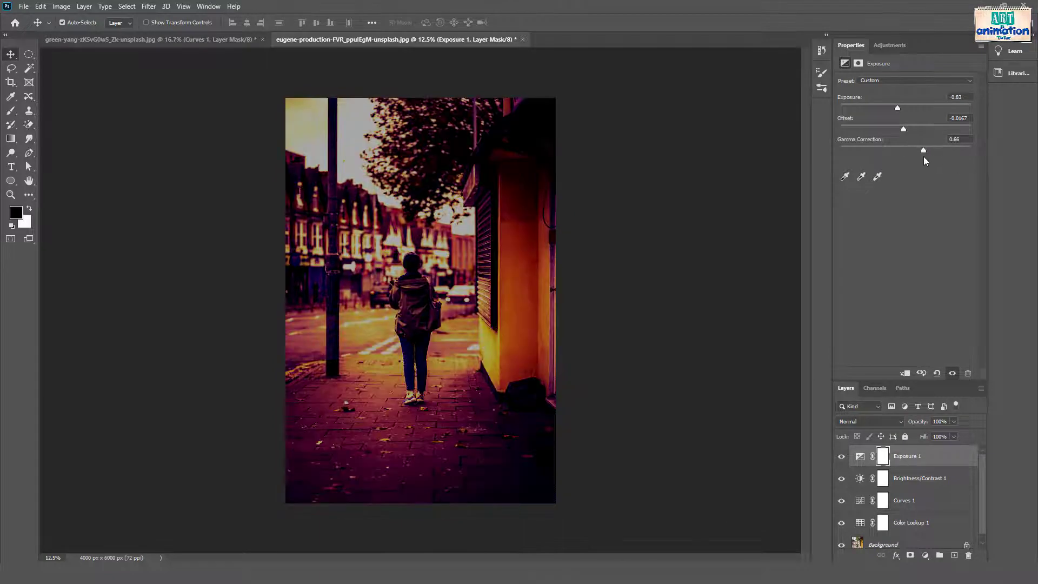
click(910, 555)
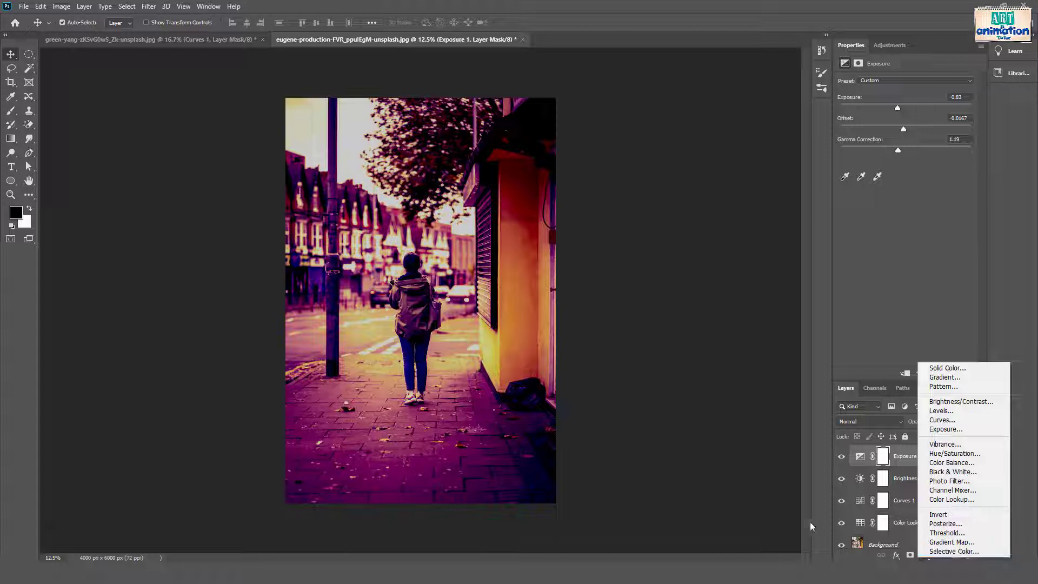
click(781, 525)
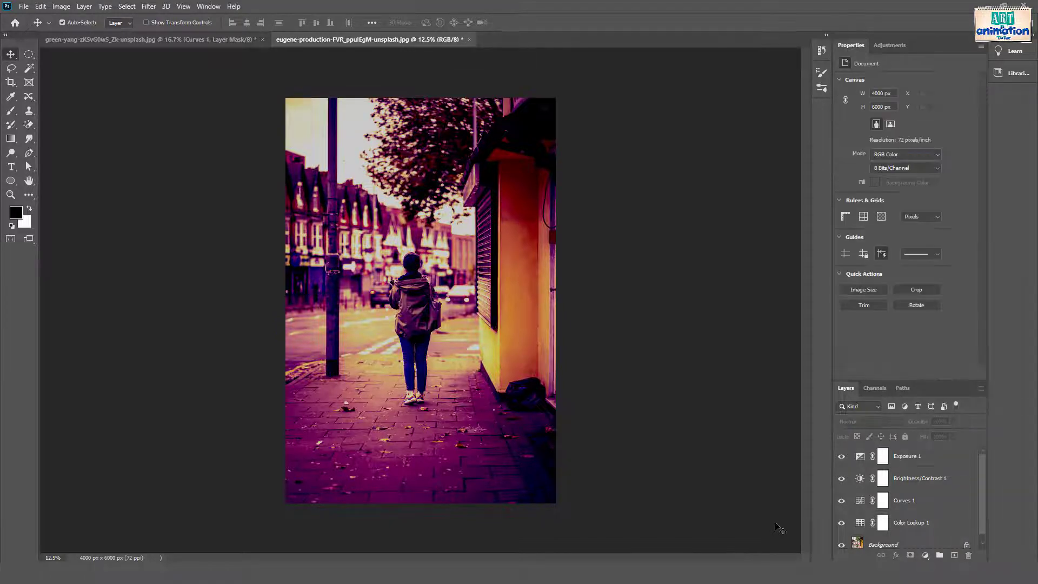